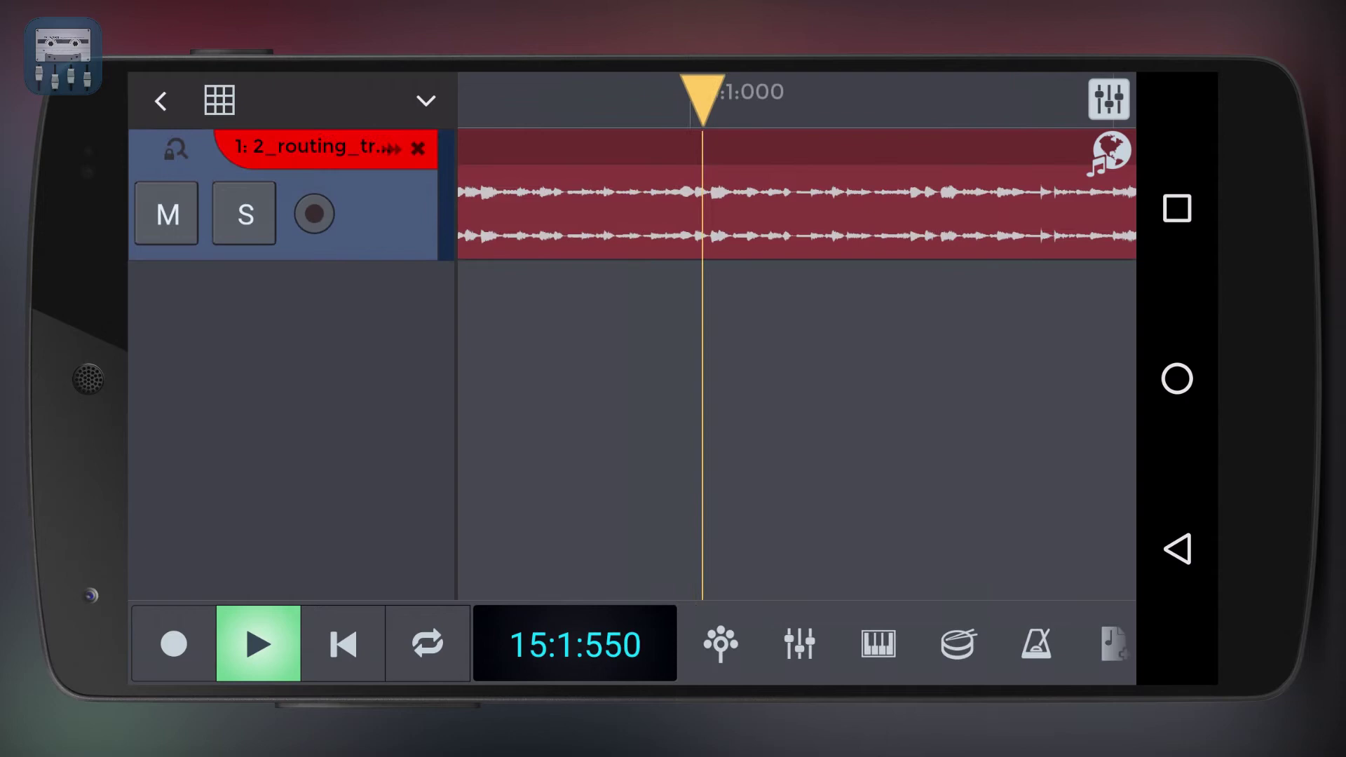
Switch to the mixer view to show the guitar and Master channel strips
left_click(799, 643)
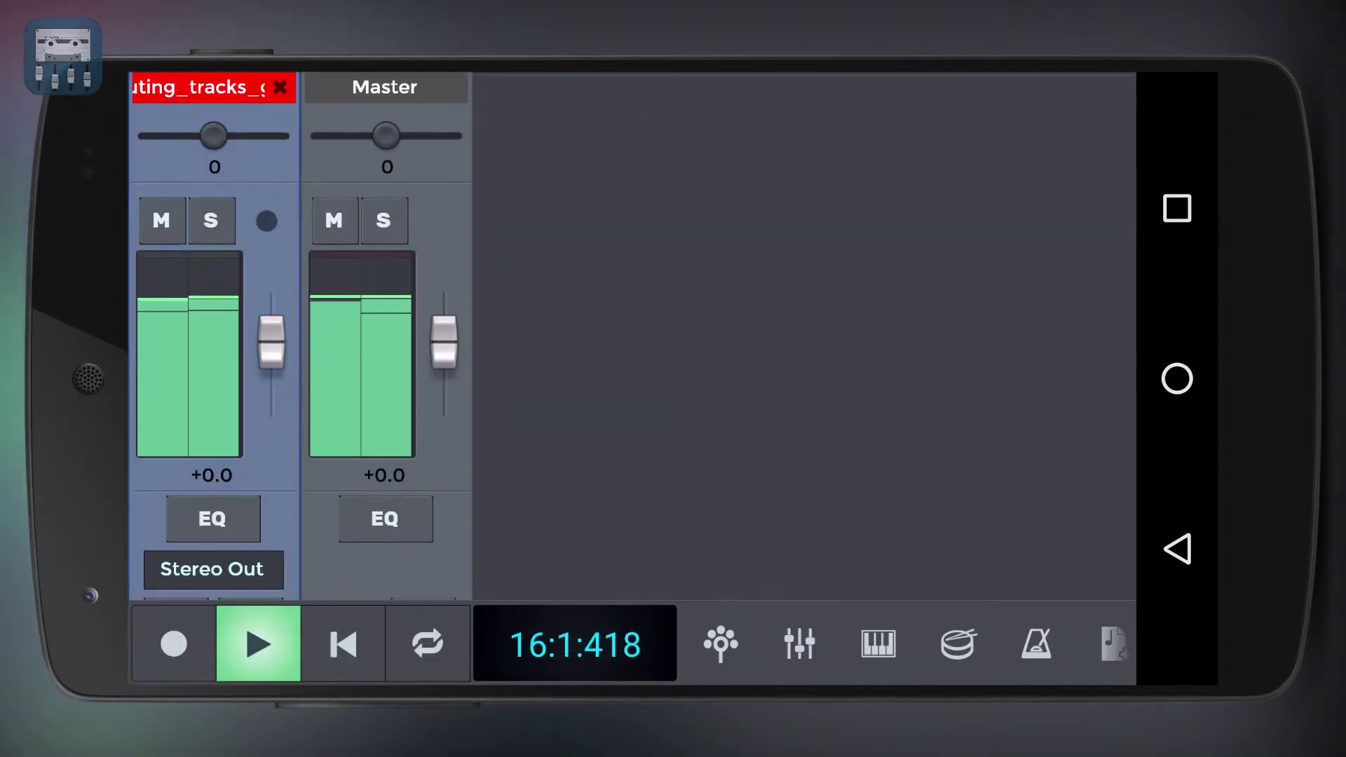
scroll(300, 368, "down", 3)
scroll(300, 368, "down", 1)
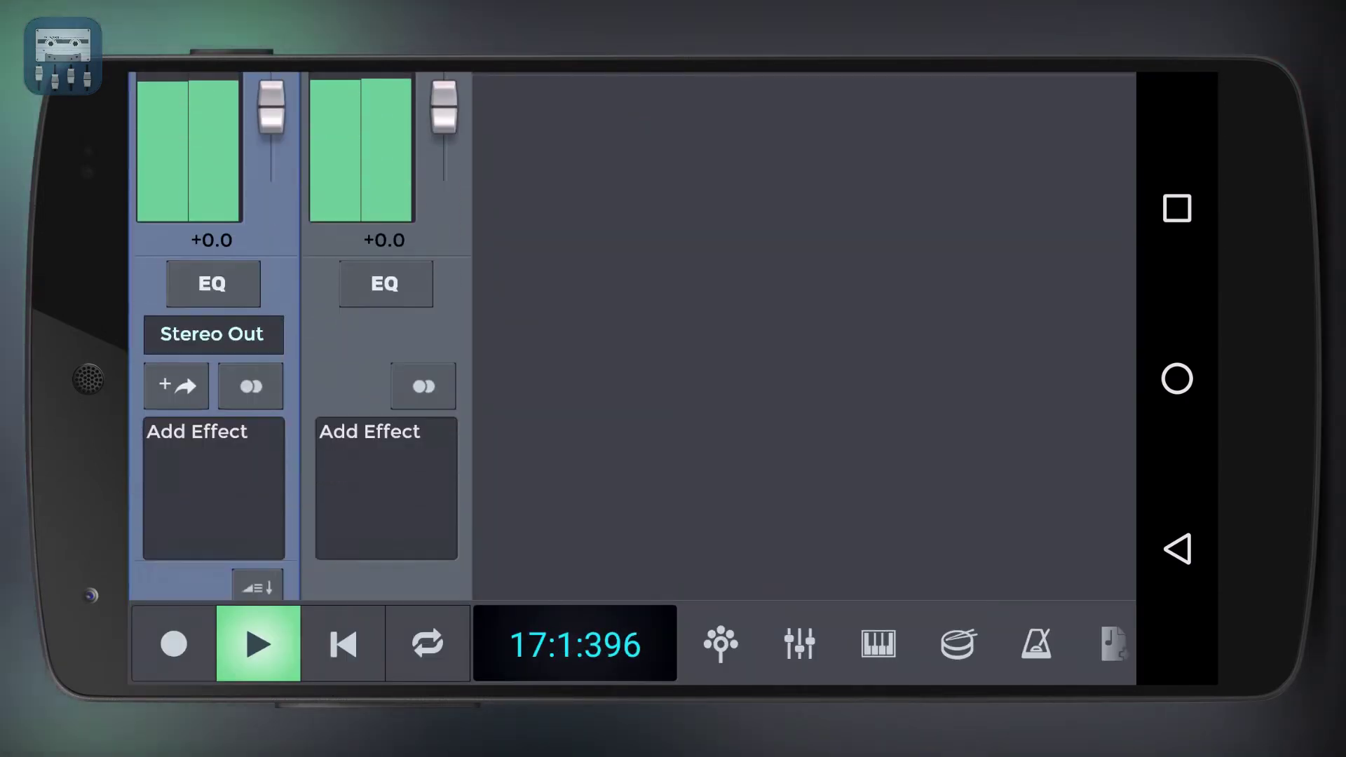
scroll(300, 369, "down", 1)
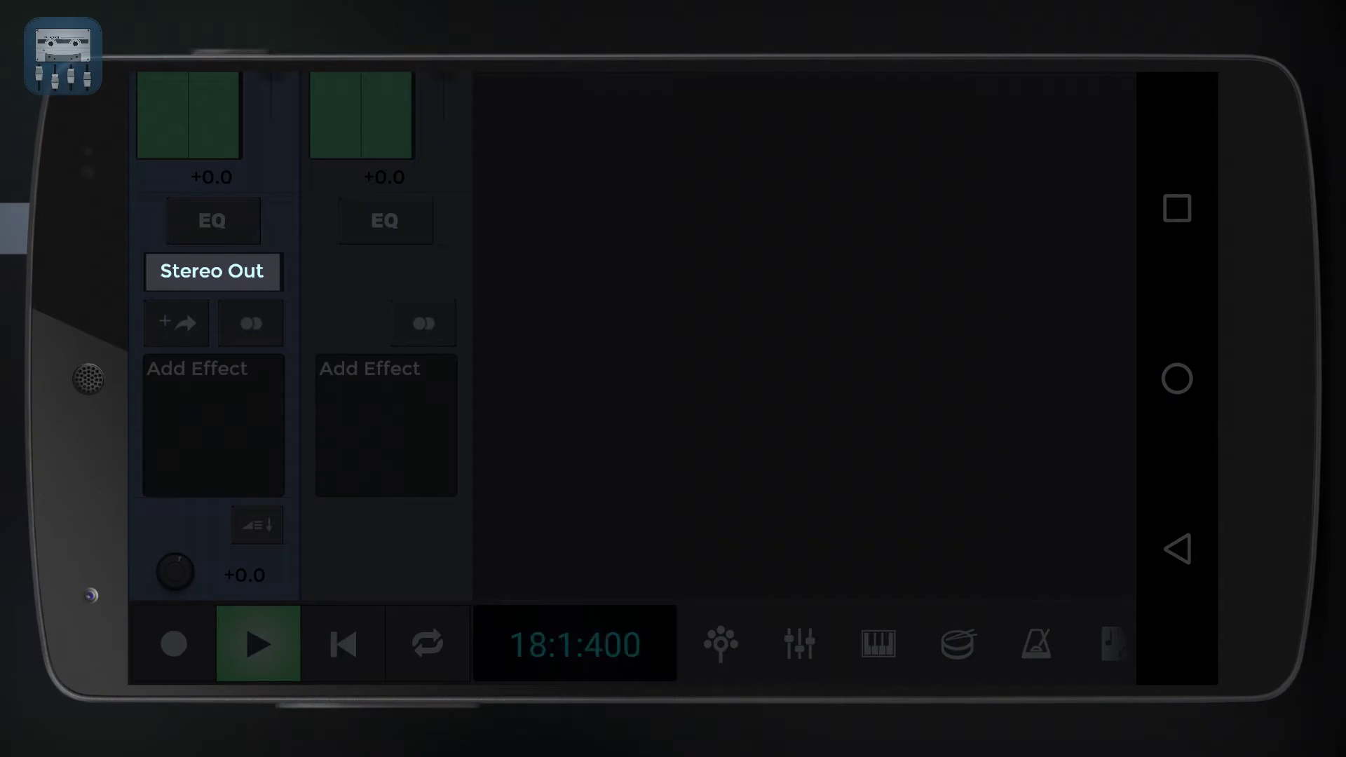
Add a new send from the guitar strip's Stereo Out routing menu
left_click(211, 270)
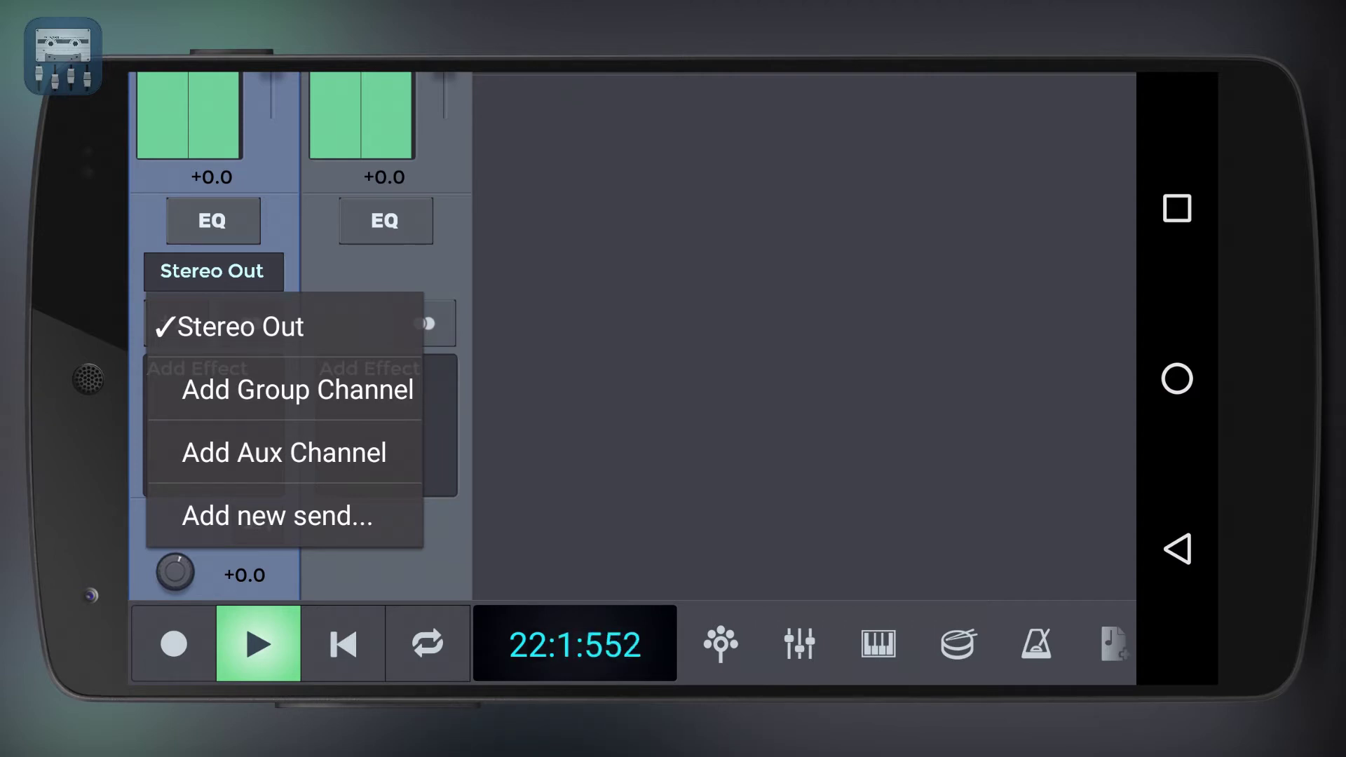
left_click(278, 515)
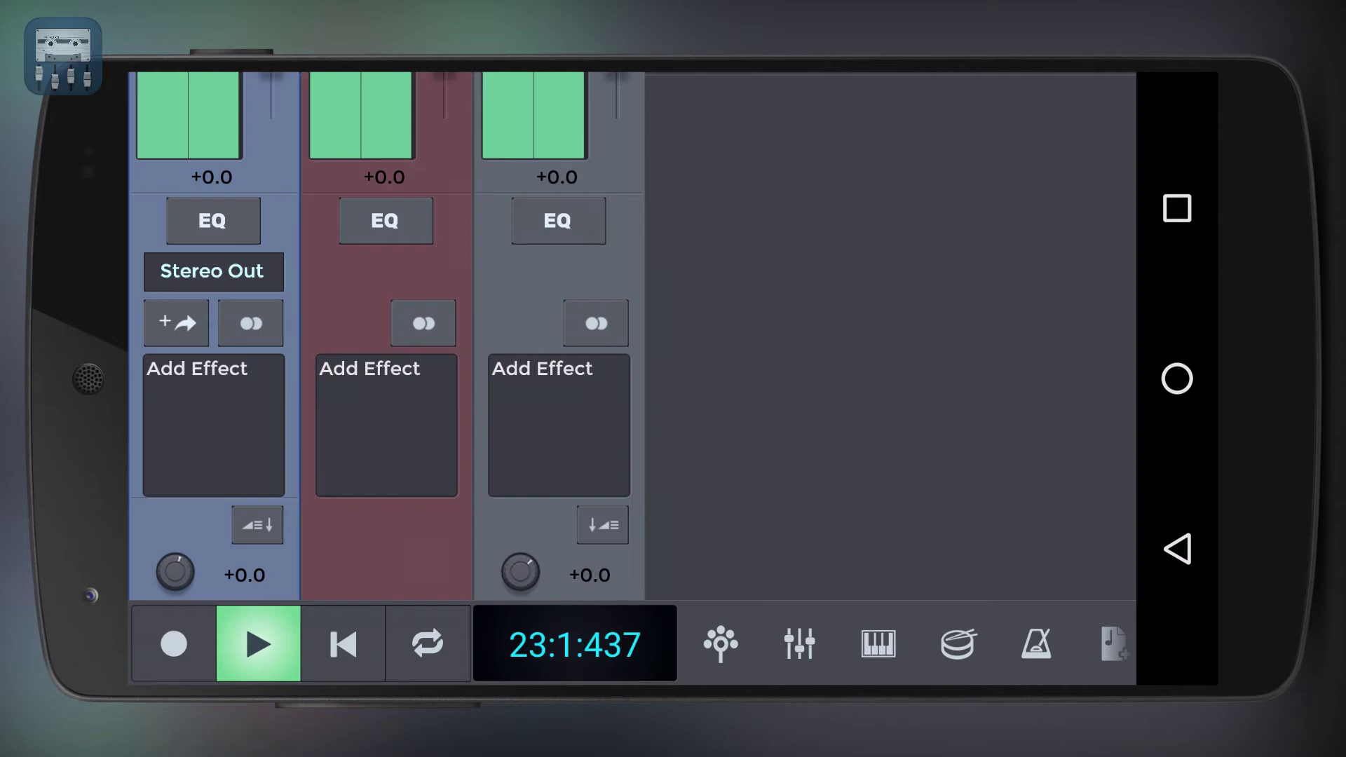
scroll(387, 336, "up", 3)
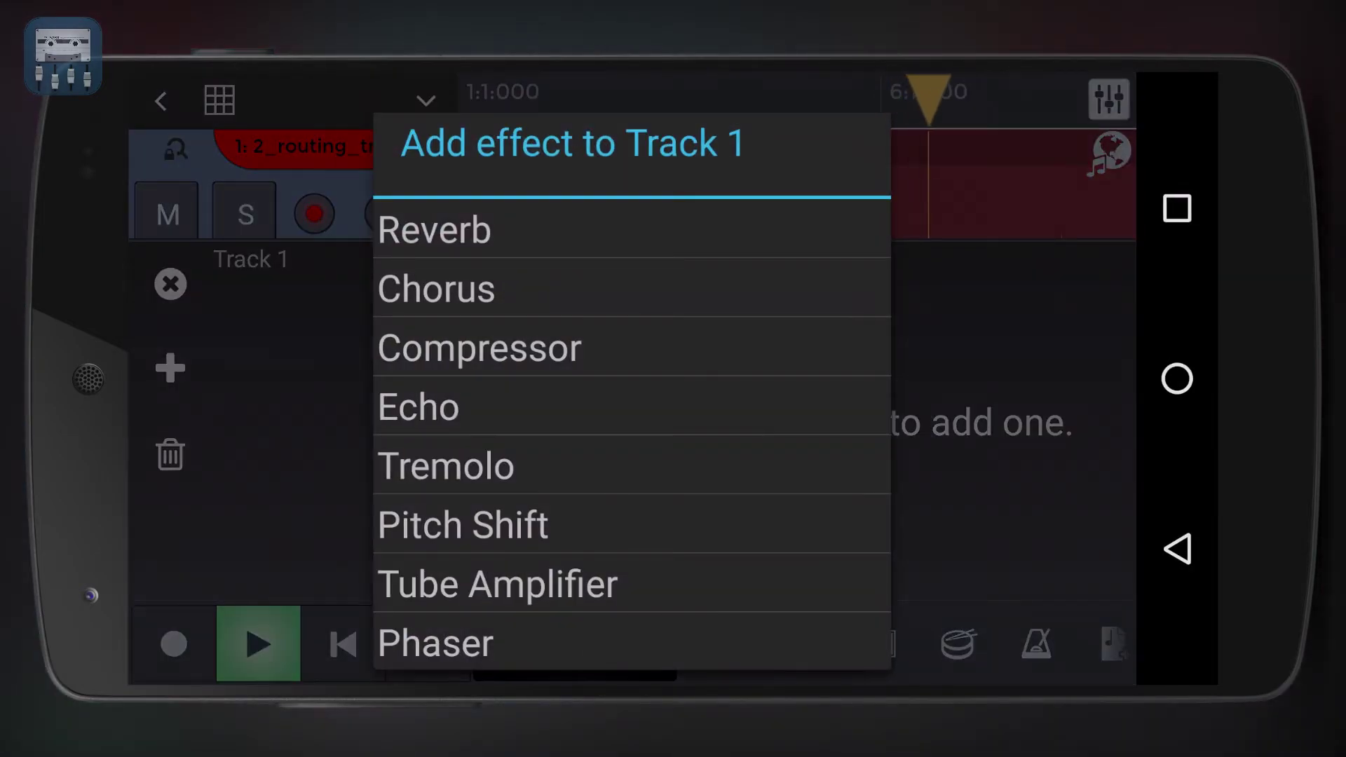
Insert a Large Hall Reverb on Track 1 with dry at -24.1 dB and wet at 5.0 dB
left_click(434, 229)
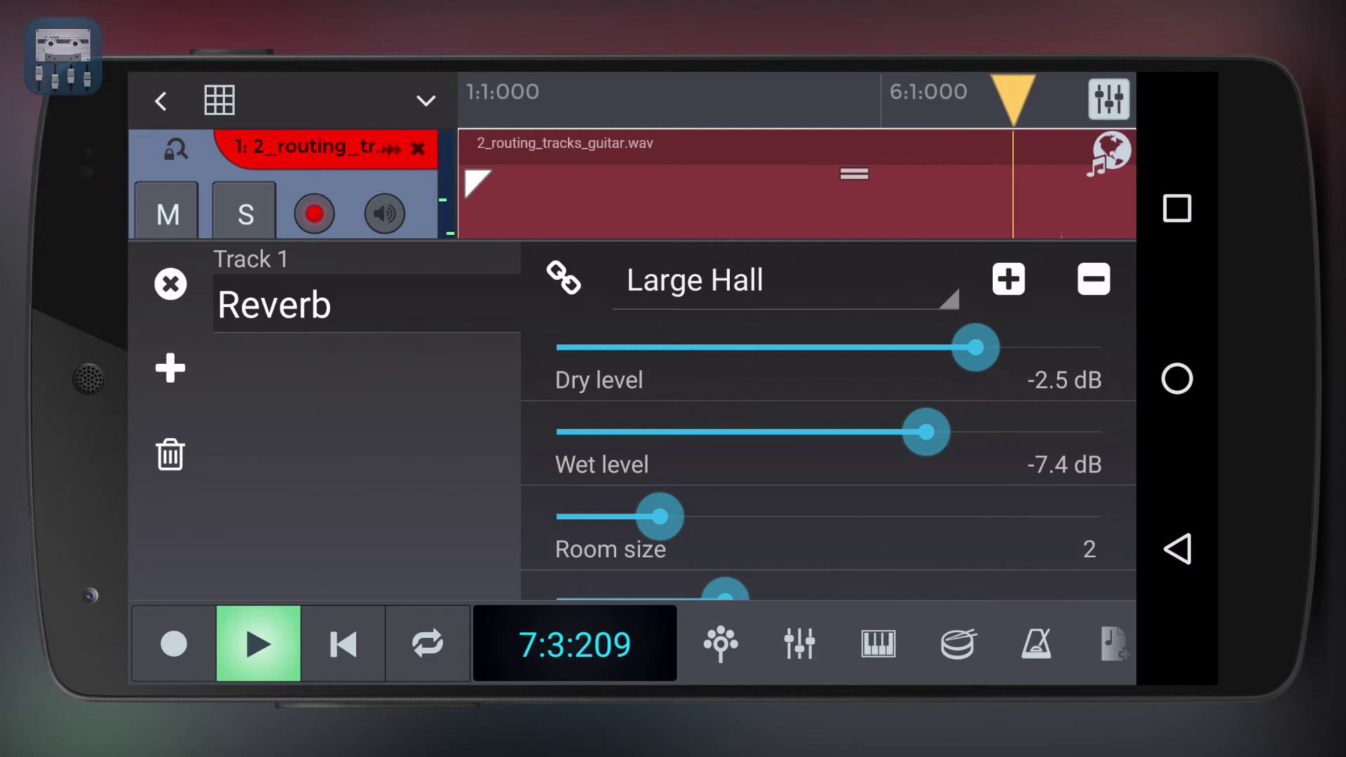
left_click_drag(975, 348, 763, 348)
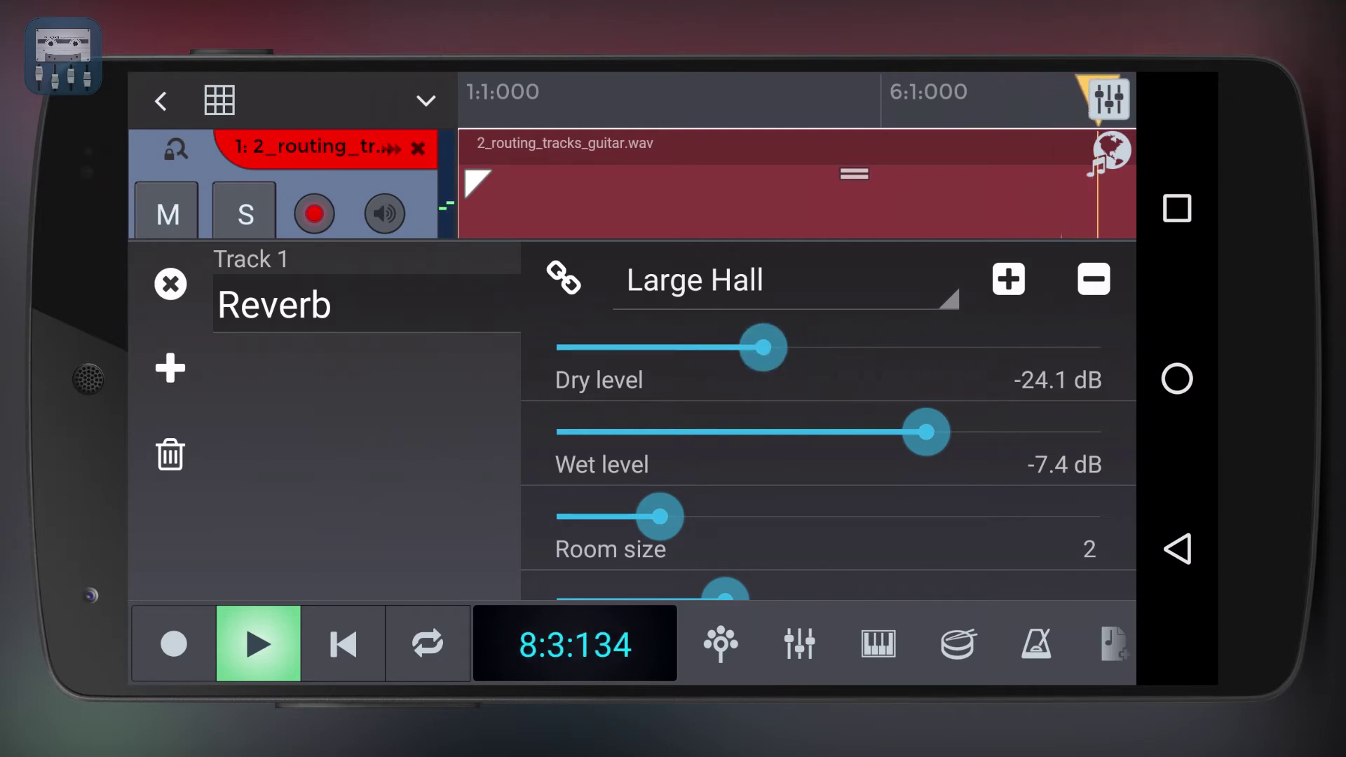
left_click_drag(925, 432, 1052, 432)
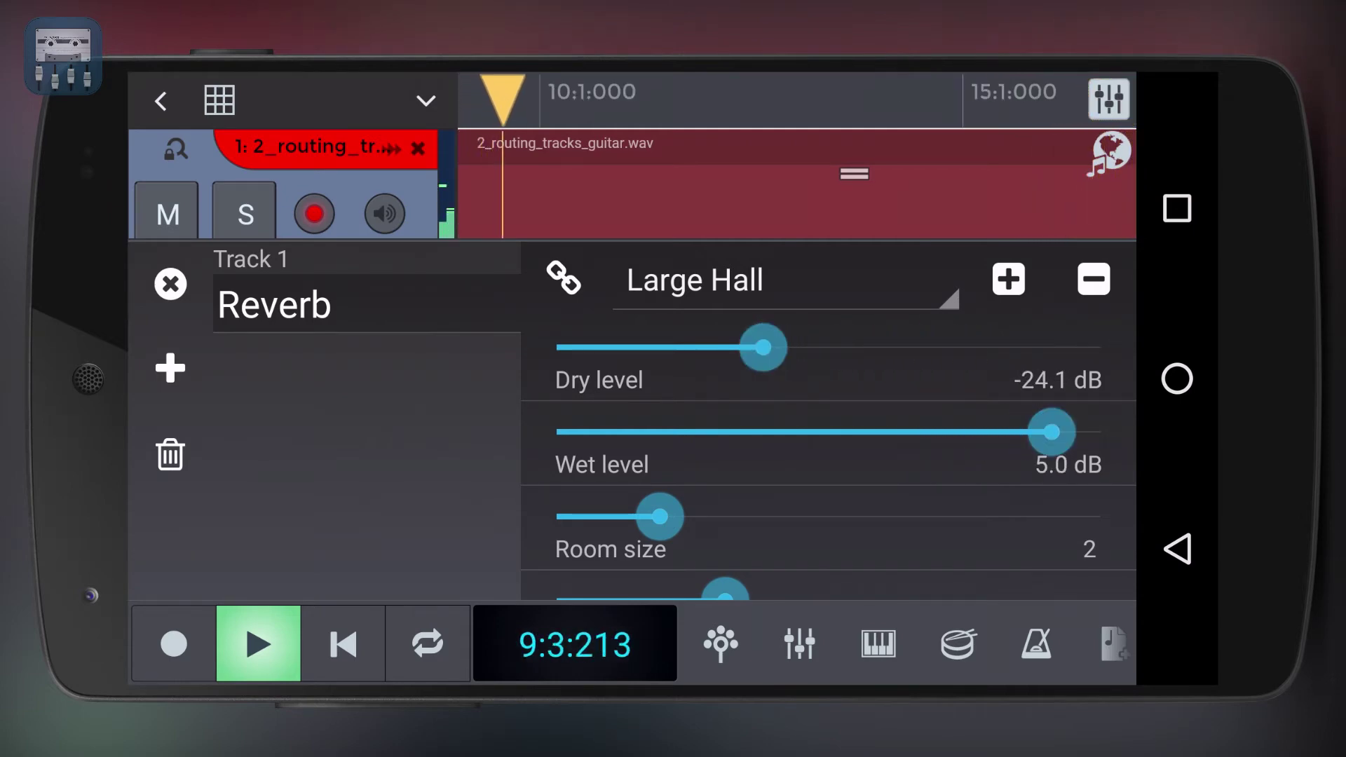
left_click(170, 284)
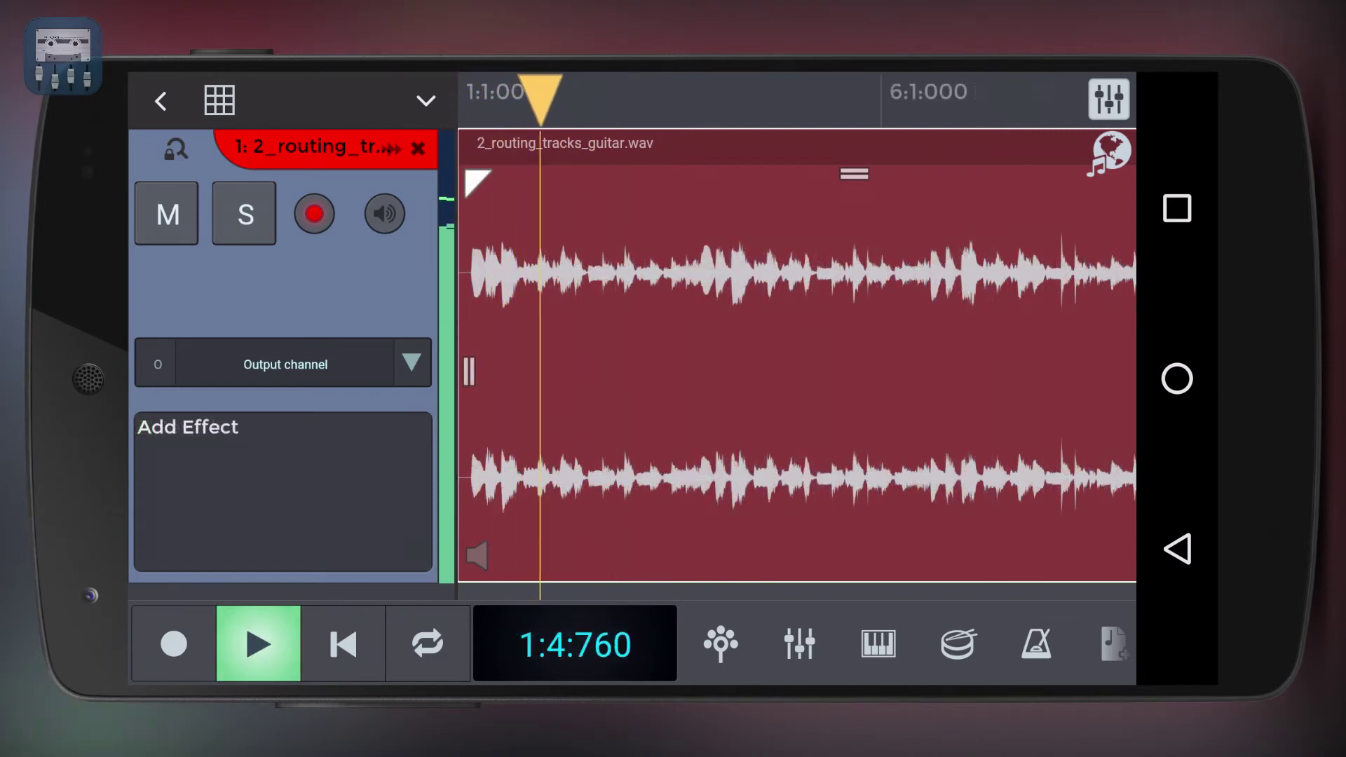
In the mixer, send the guitar track to a new aux channel
left_click(799, 644)
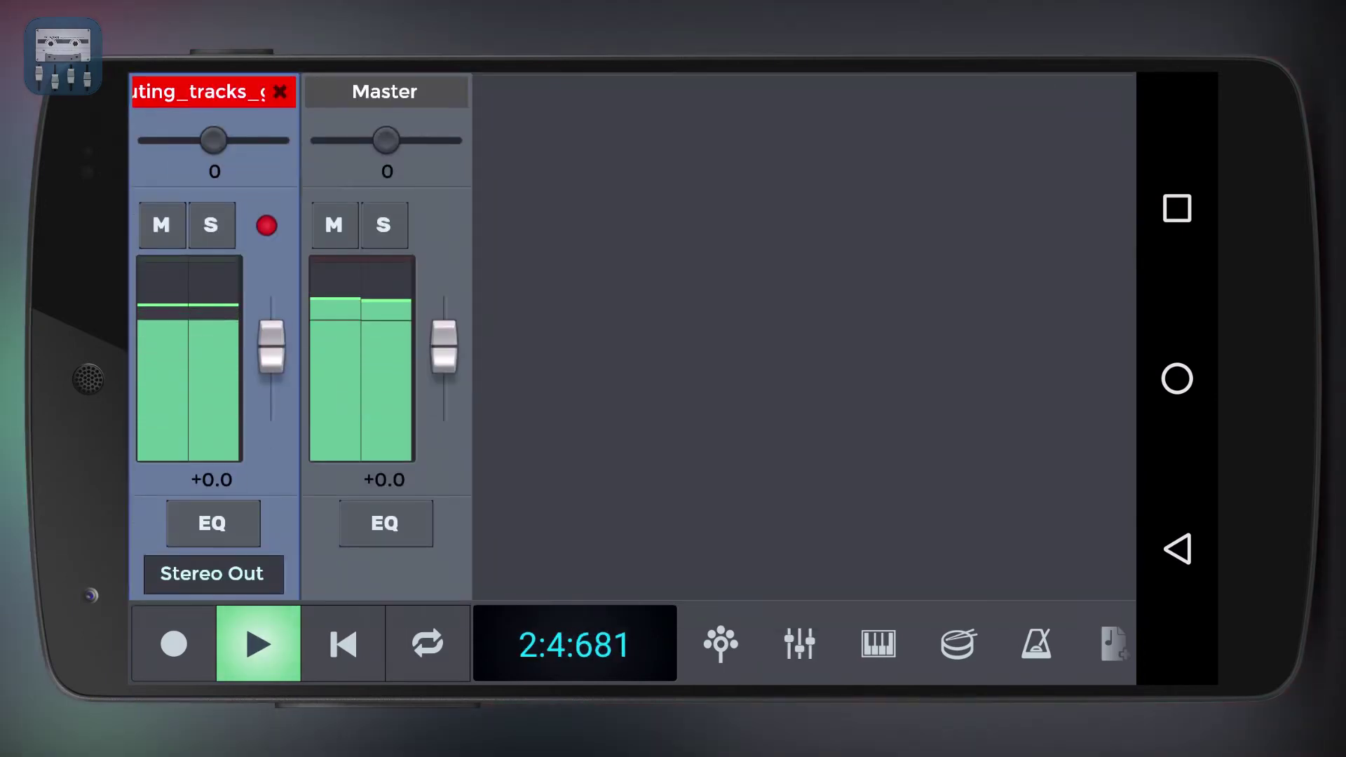
scroll(299, 337, "down", 4)
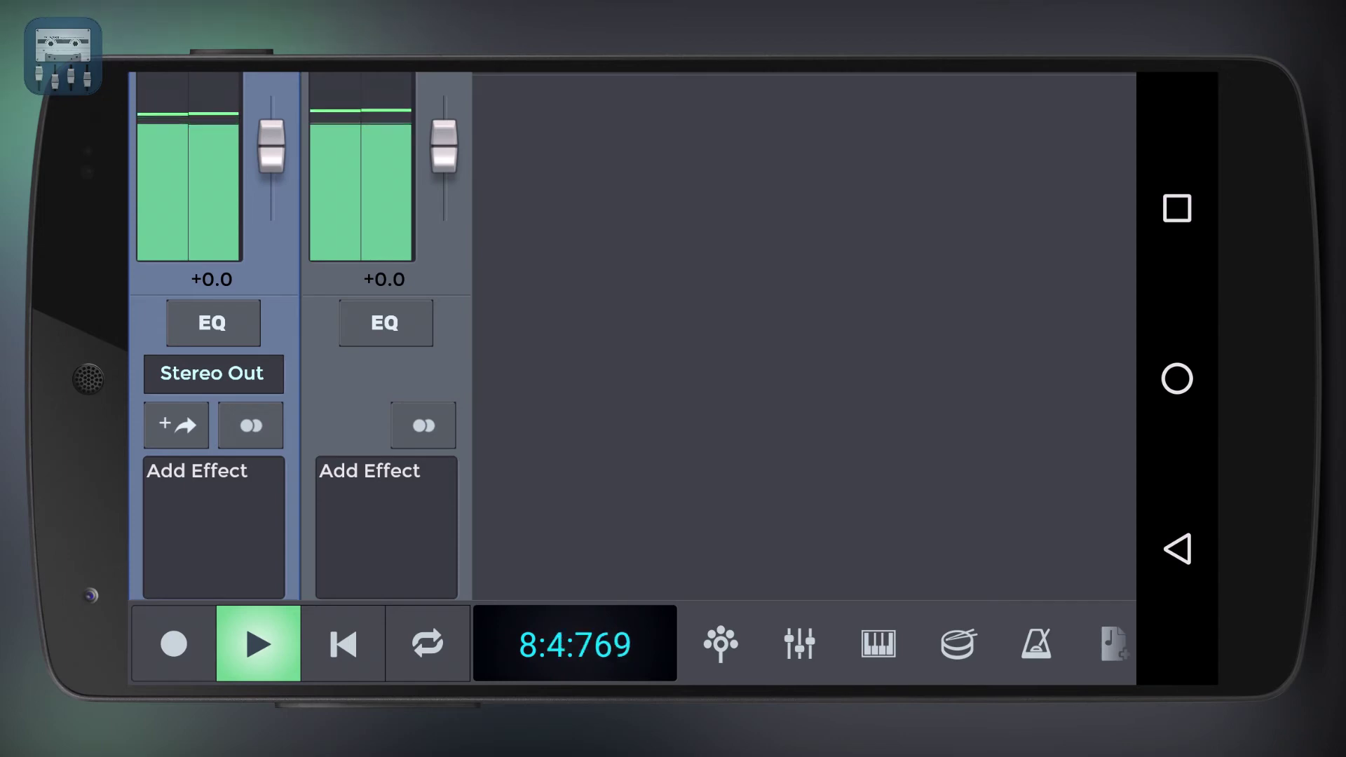
left_click(177, 425)
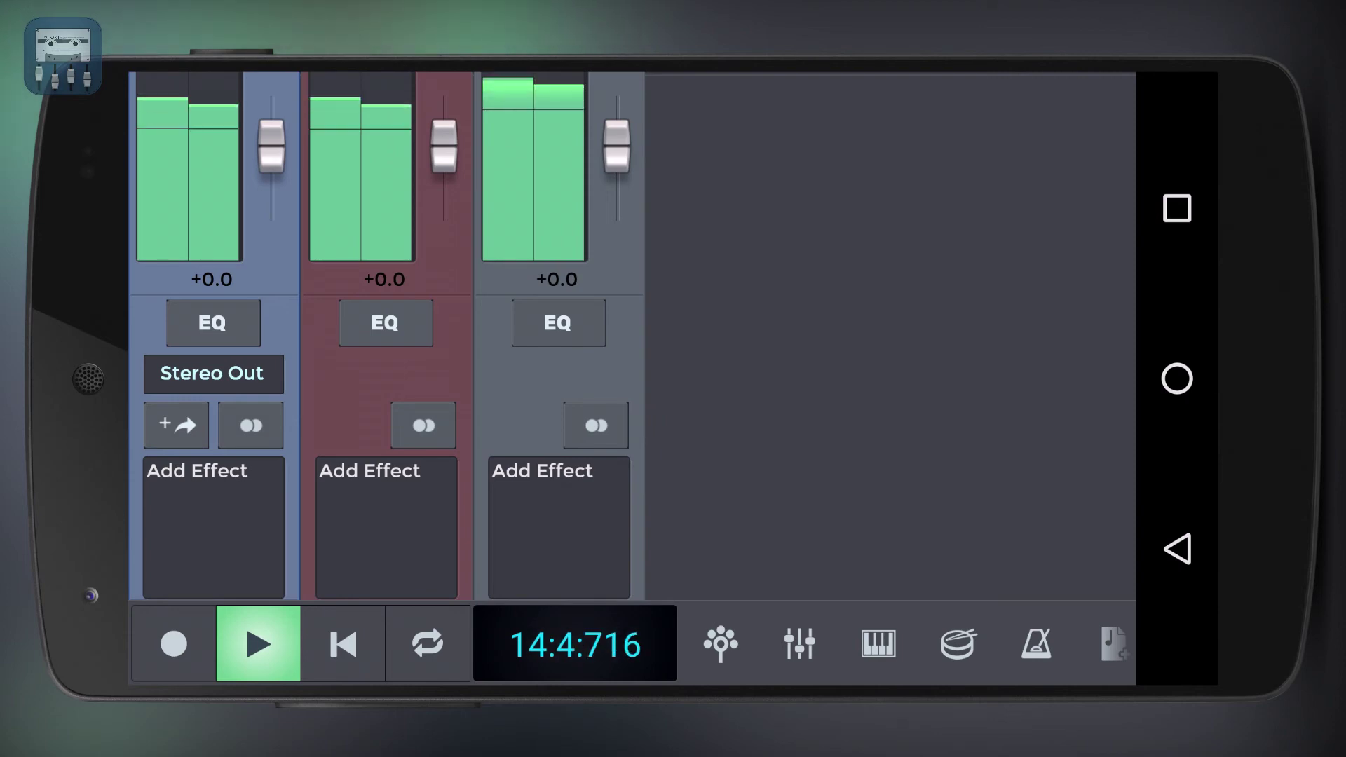
Add a Large Hall Reverb to Aux 1 with dry muted and wet at 10.0 dB
left_click(558, 516)
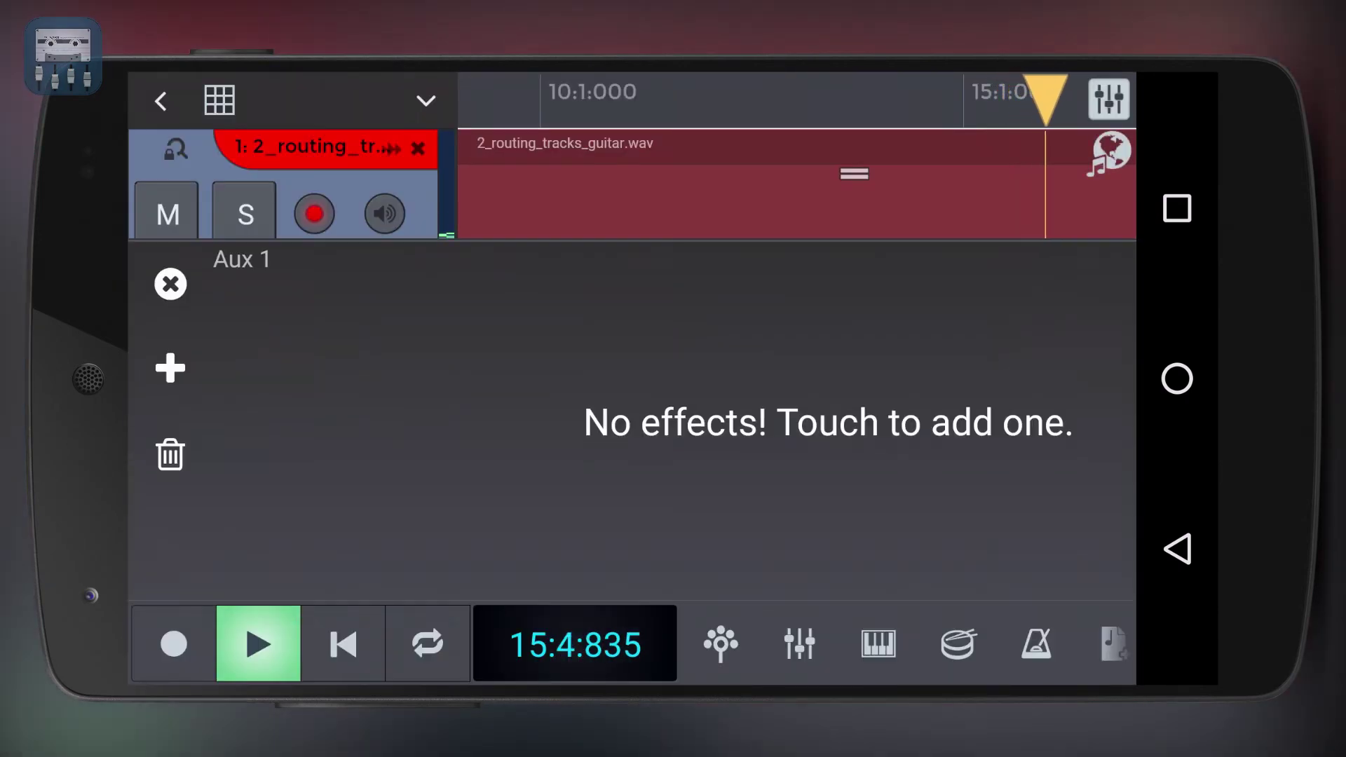
left_click(828, 421)
left_click(435, 228)
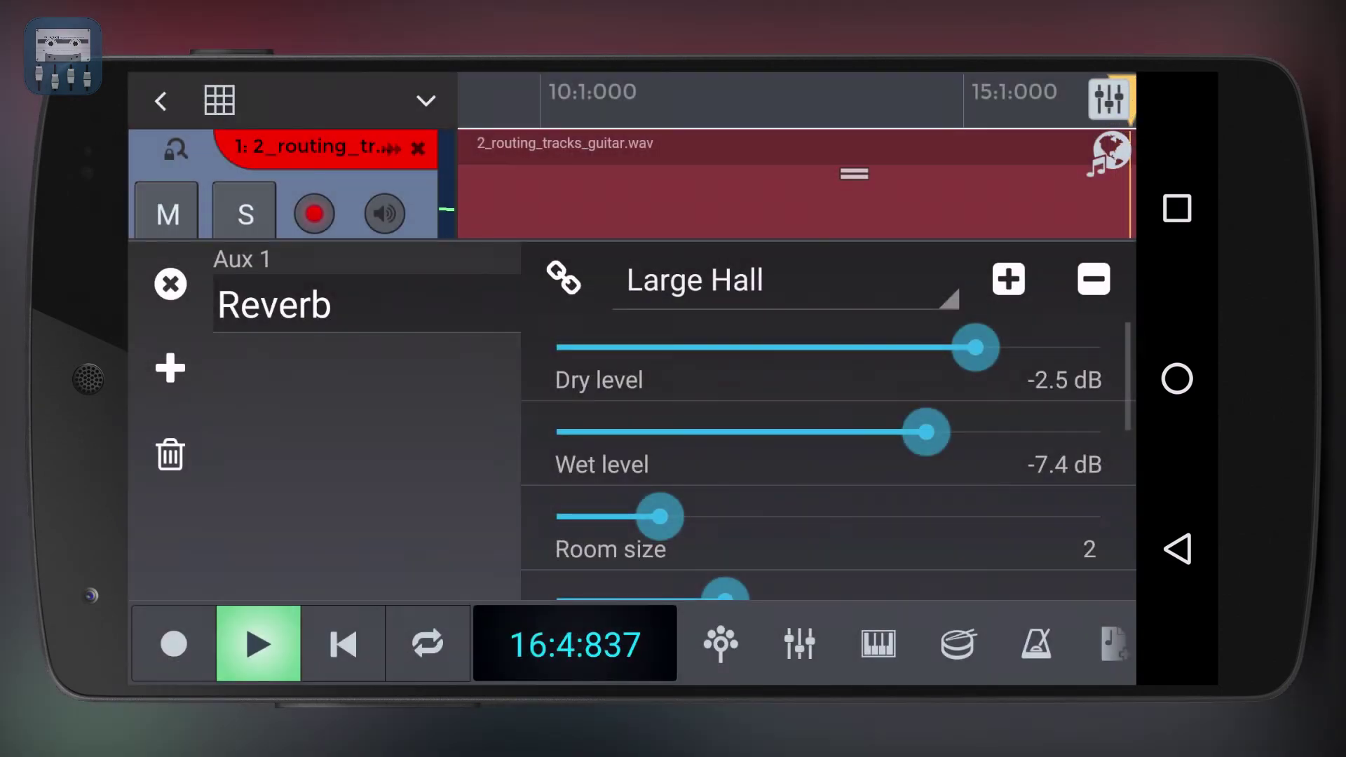
left_click_drag(976, 347, 557, 347)
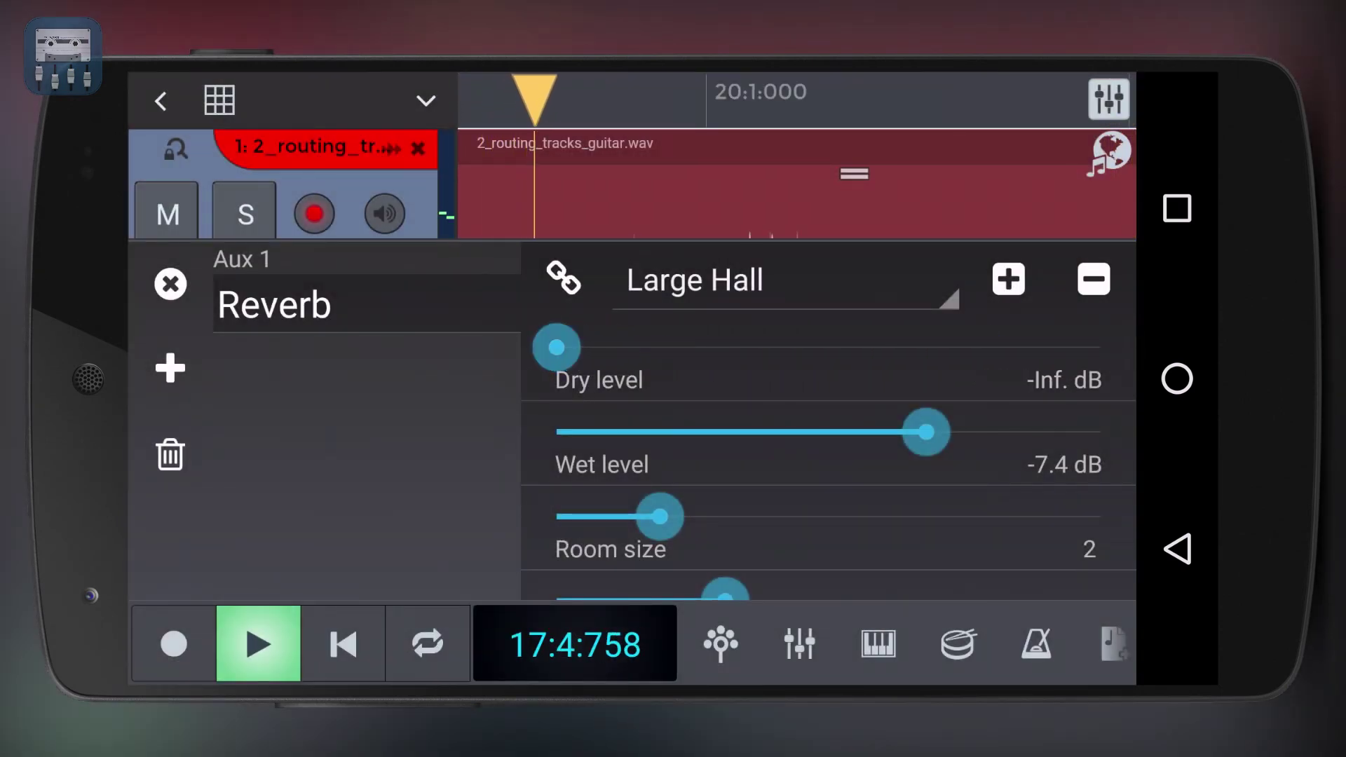
left_click_drag(926, 432, 1100, 432)
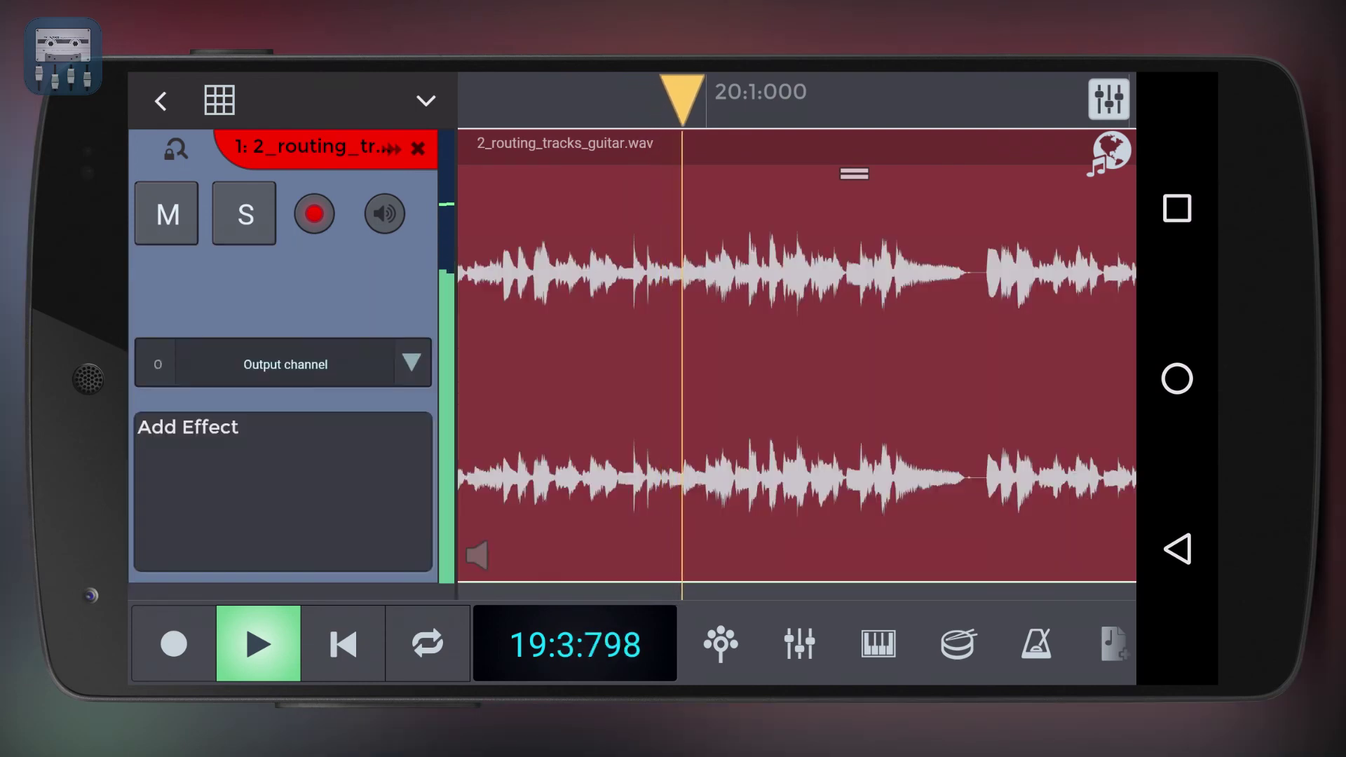
left_click(799, 643)
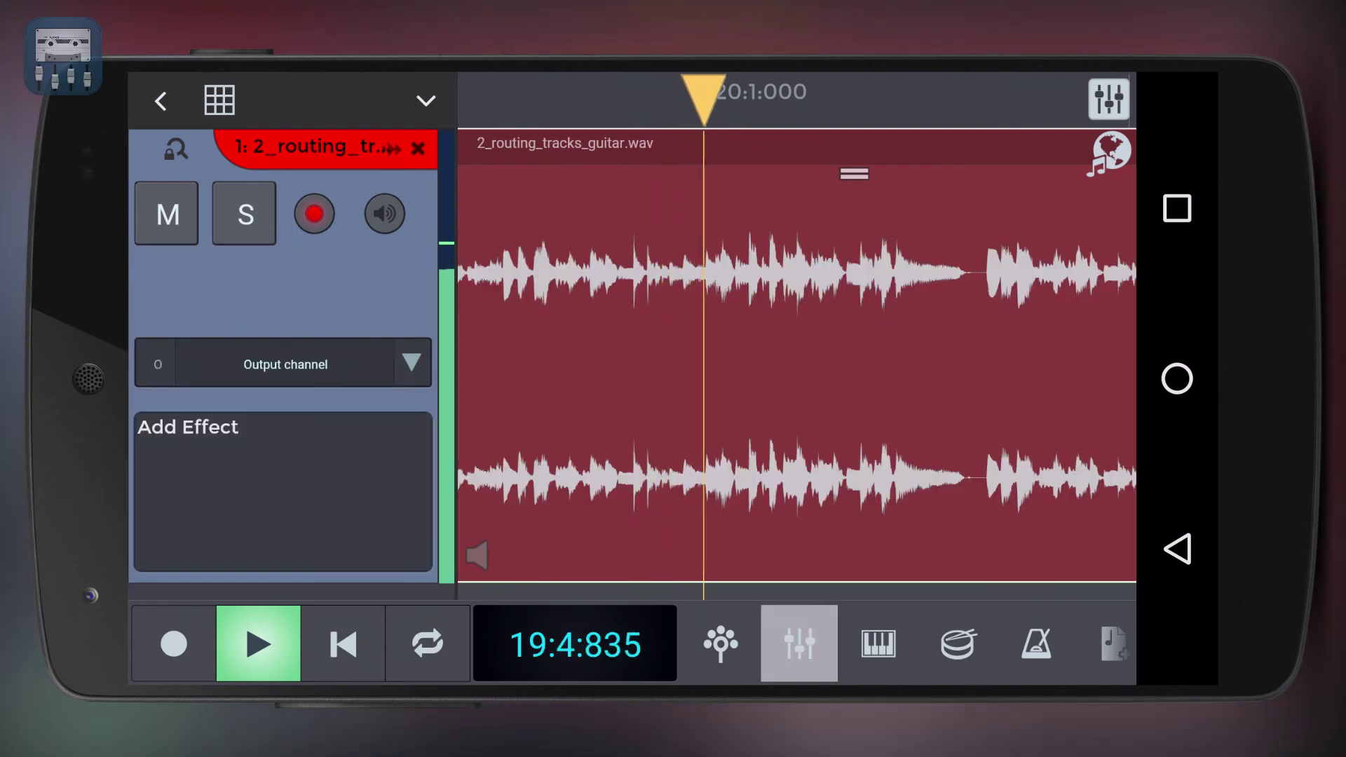
scroll(389, 336, "down", 5)
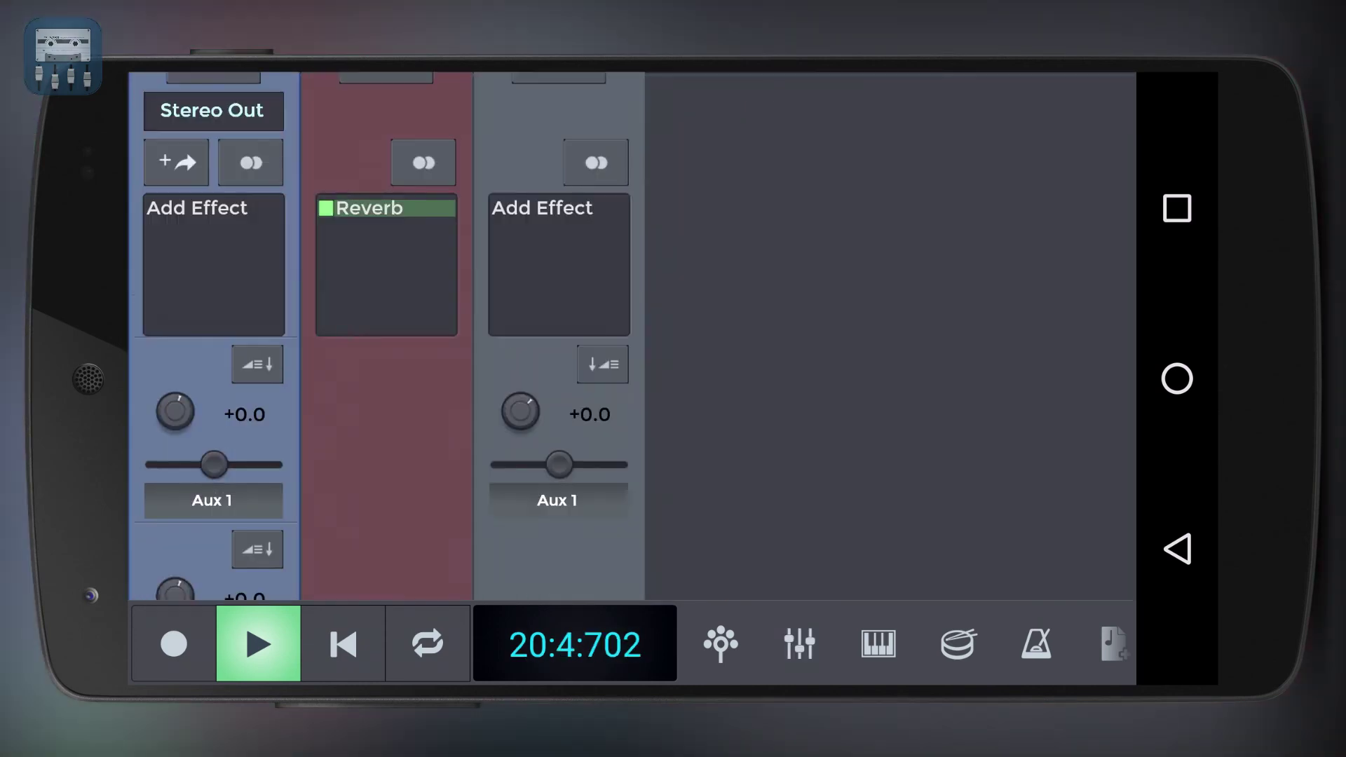